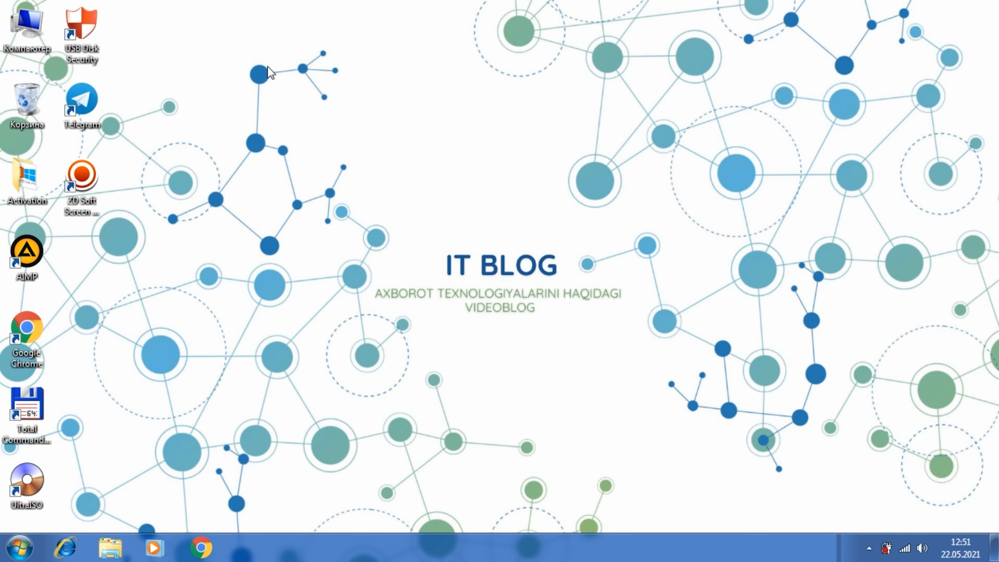
# Run the ESET installer from its repack folder on drive D and install NOD32 Antivirus with update server selection enabled
pyautogui.doubleClick(37, 39)
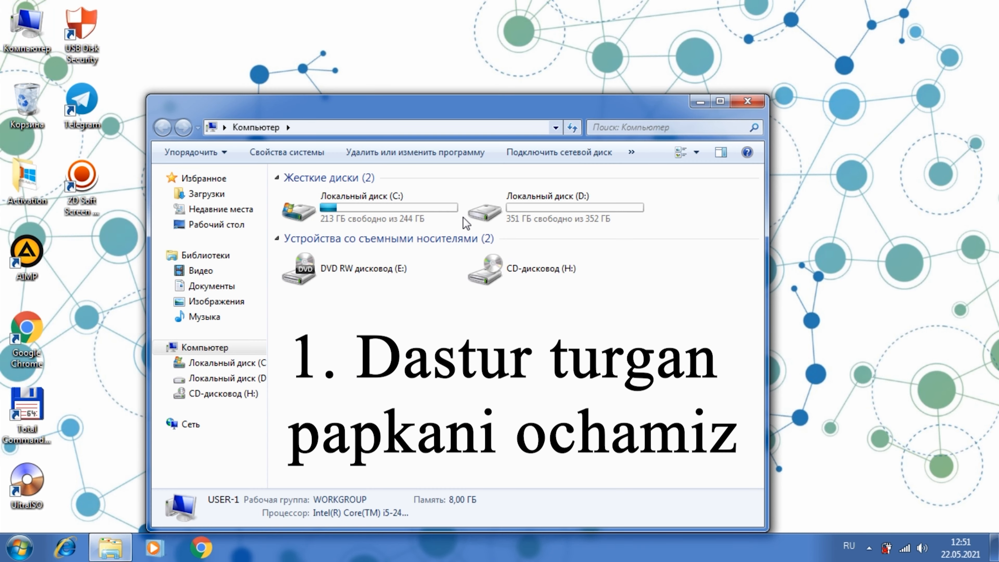
pyautogui.doubleClick(558, 216)
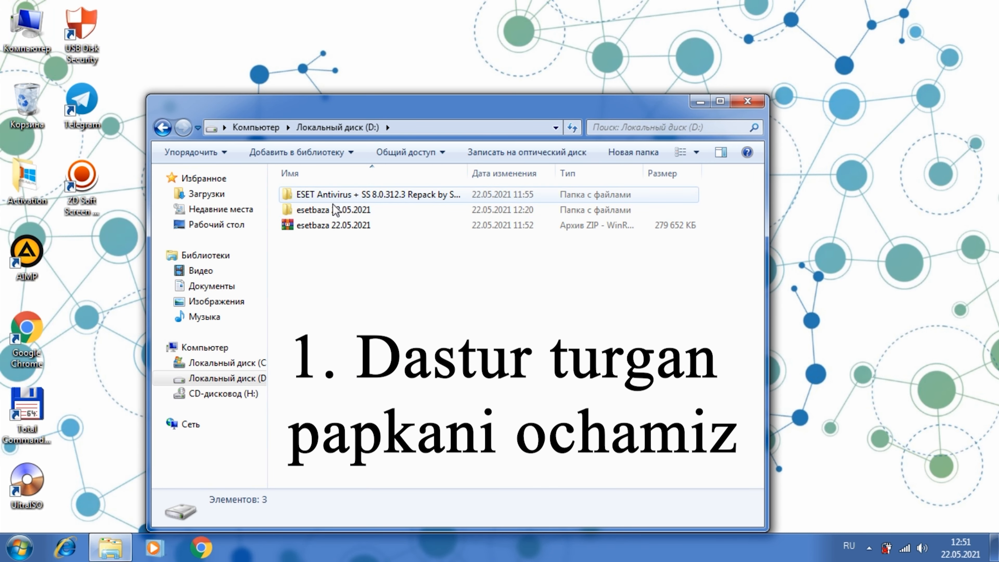
pyautogui.doubleClick(338, 197)
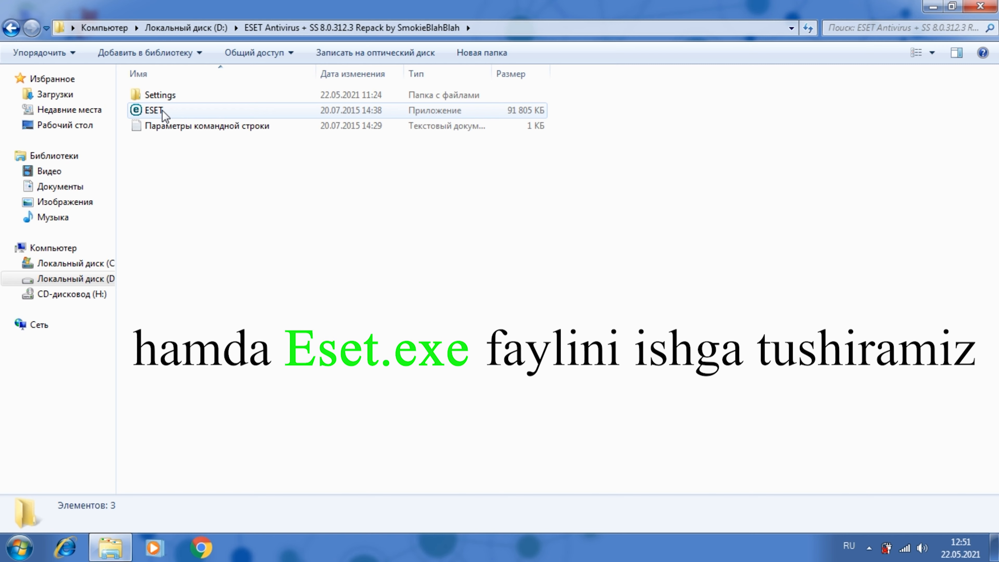
pyautogui.rightClick(163, 112)
pyautogui.click(202, 136)
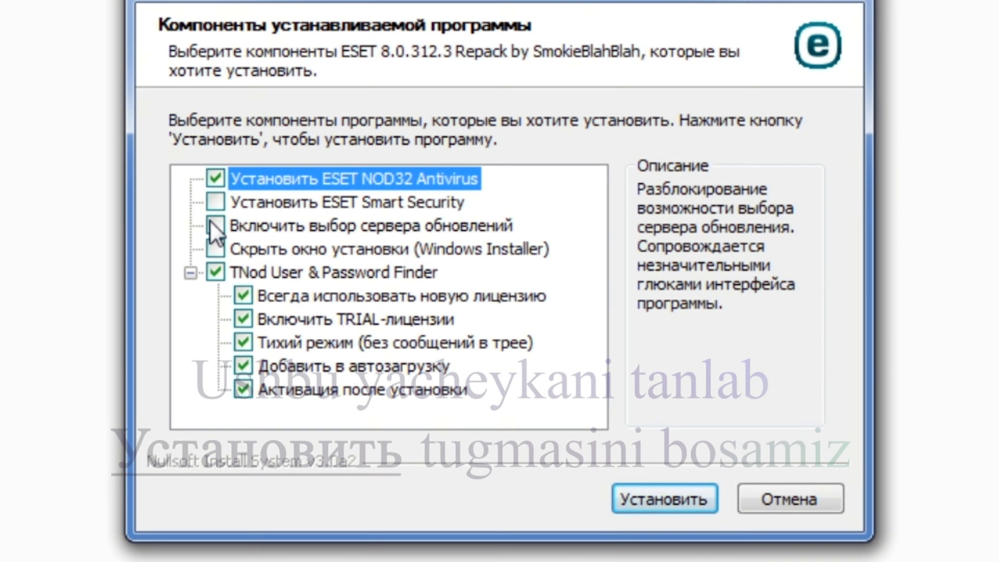
pyautogui.click(357, 254)
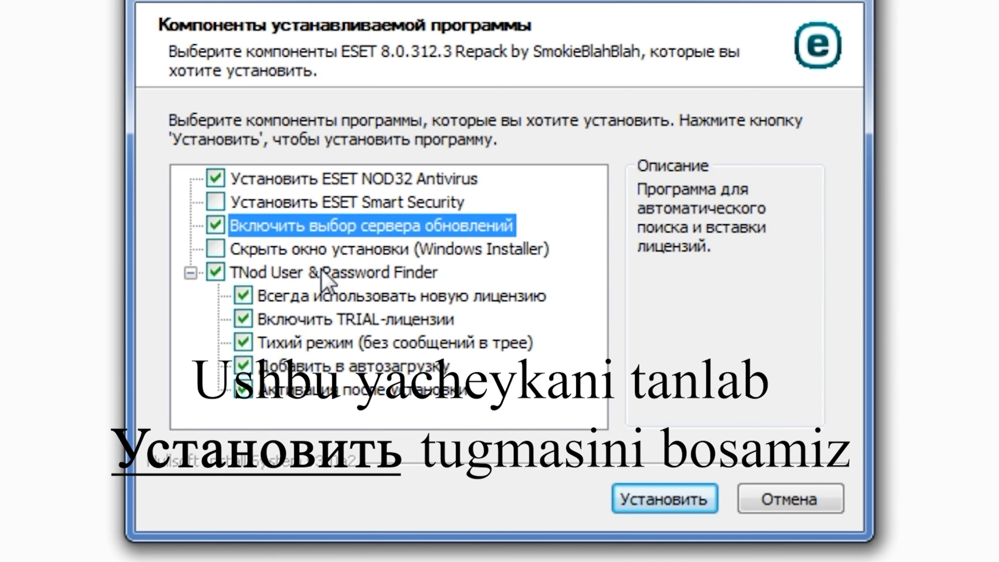
pyautogui.click(695, 498)
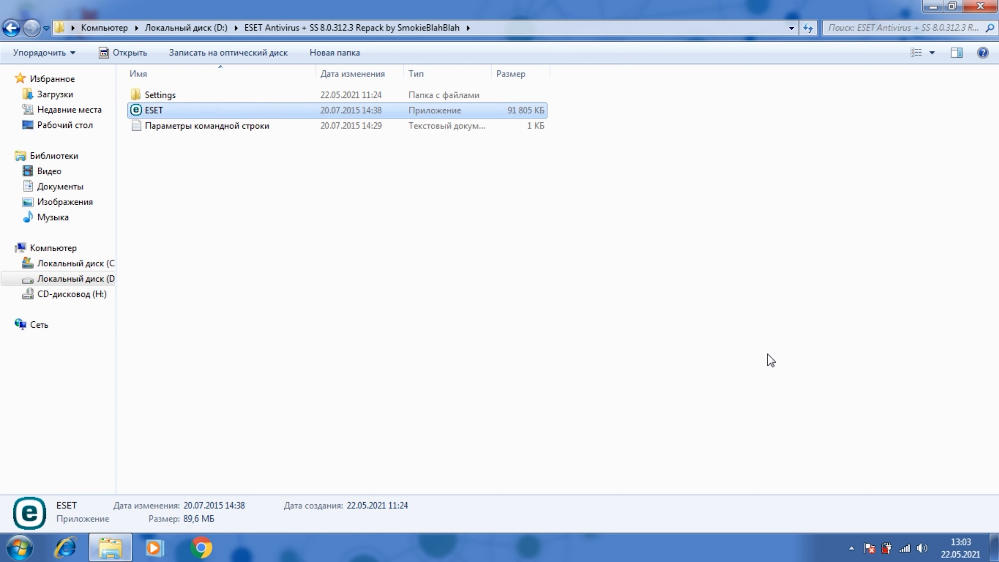
# Look inside the esetbaza 22.05.2021 folder on drive D and return to the drive's root
pyautogui.click(852, 548)
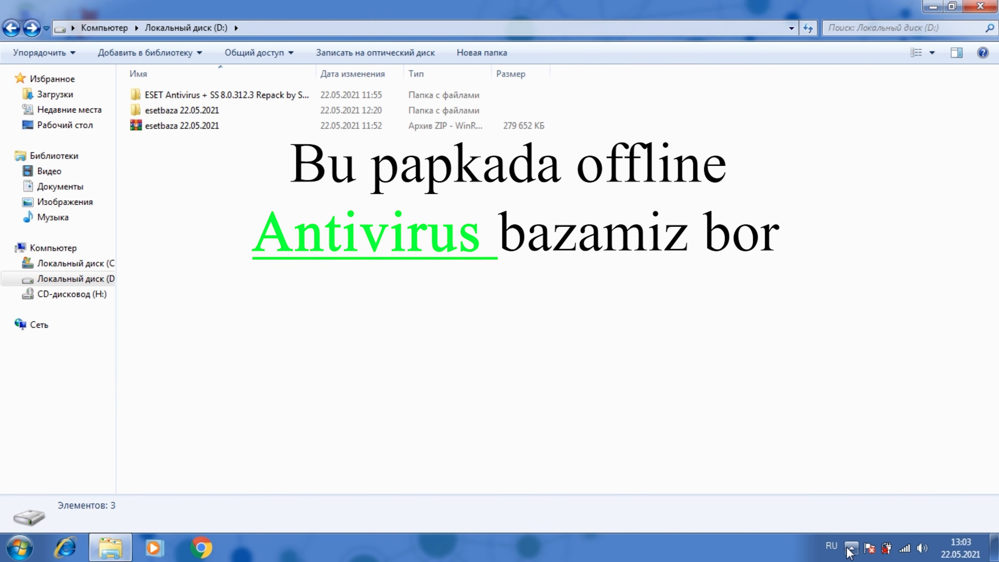
pyautogui.doubleClick(180, 110)
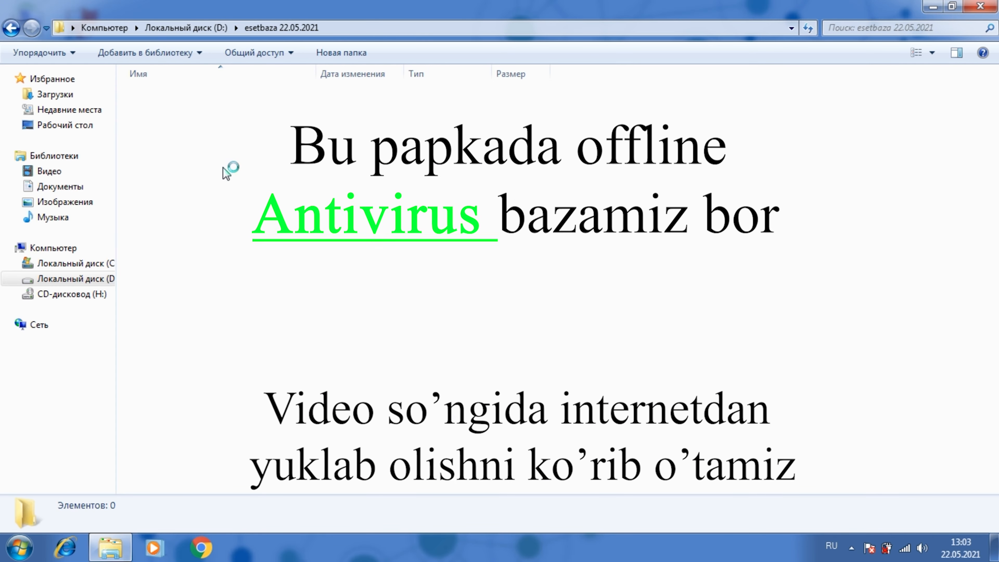
pyautogui.click(10, 27)
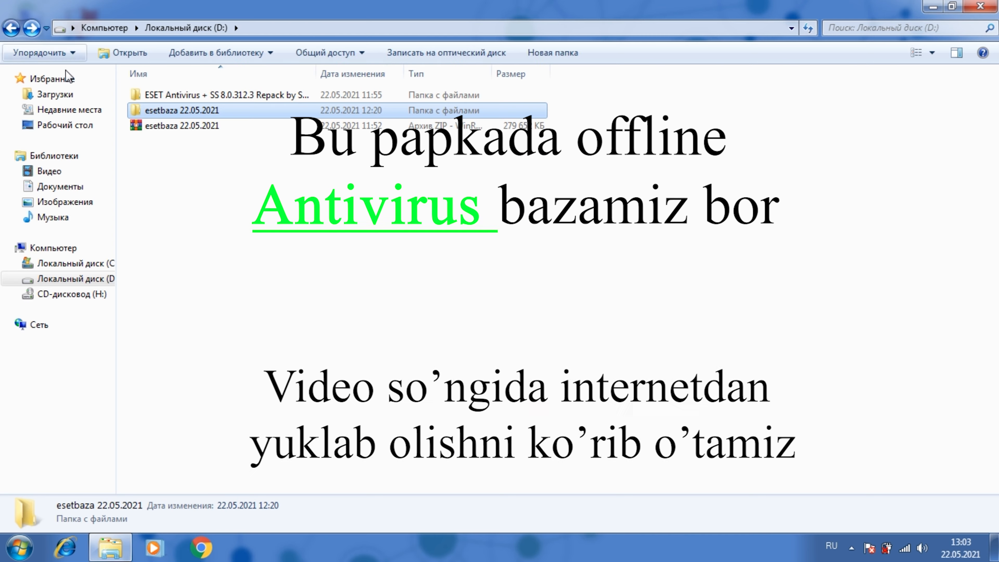
# Open ESET NOD32 Antivirus maximized and go to the update parameters in its advanced settings
pyautogui.click(851, 551)
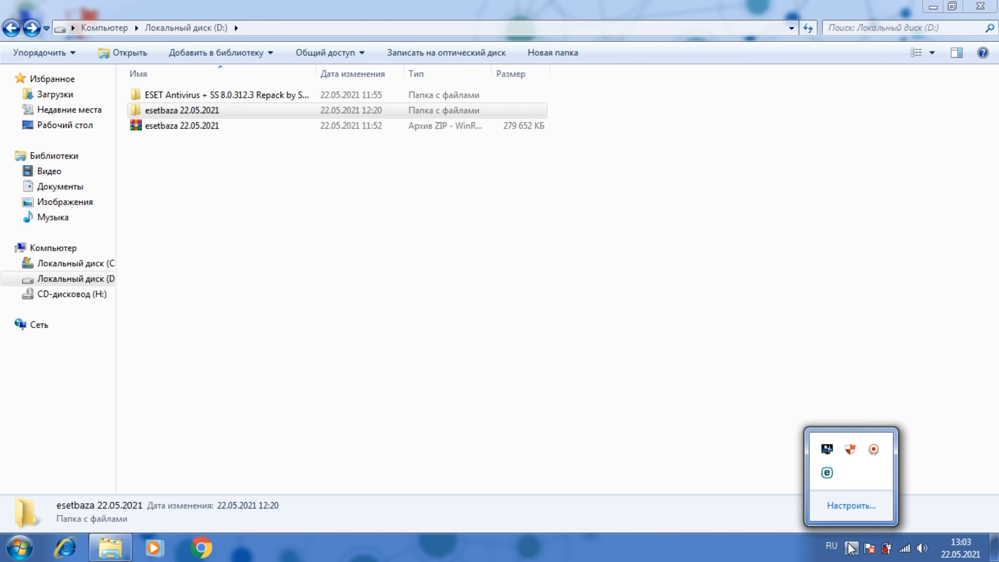
pyautogui.click(826, 473)
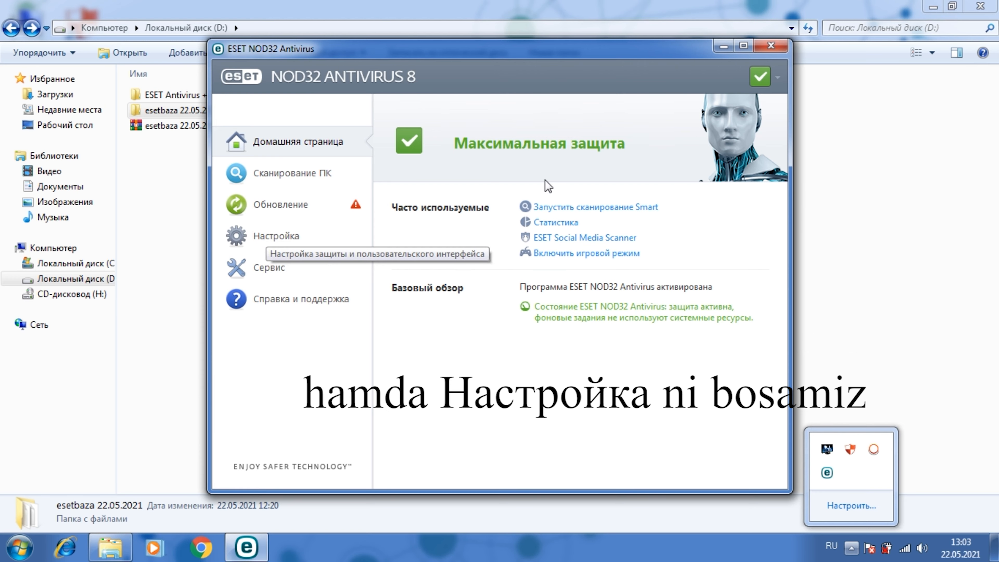
pyautogui.click(744, 46)
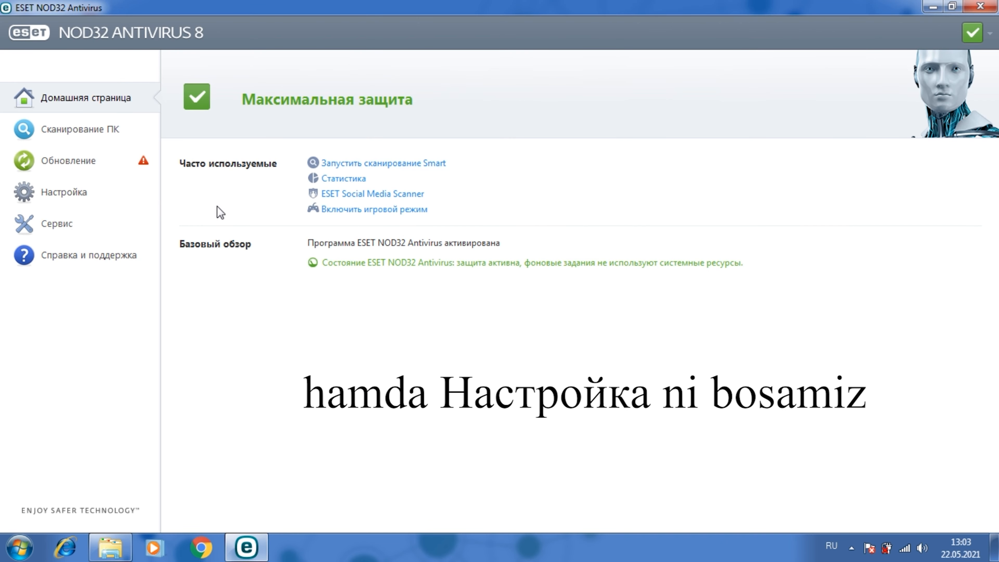
pyautogui.click(83, 197)
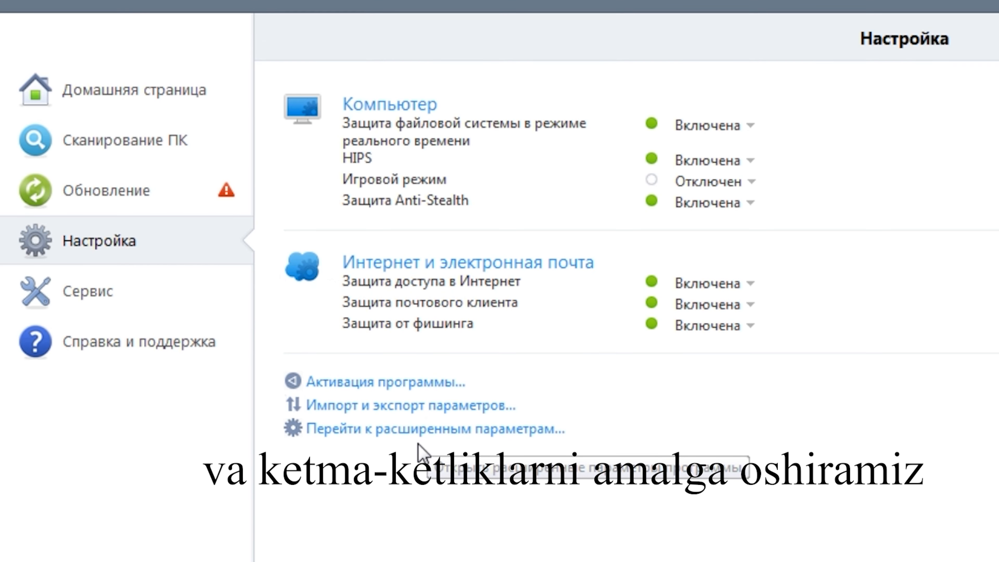
pyautogui.click(429, 429)
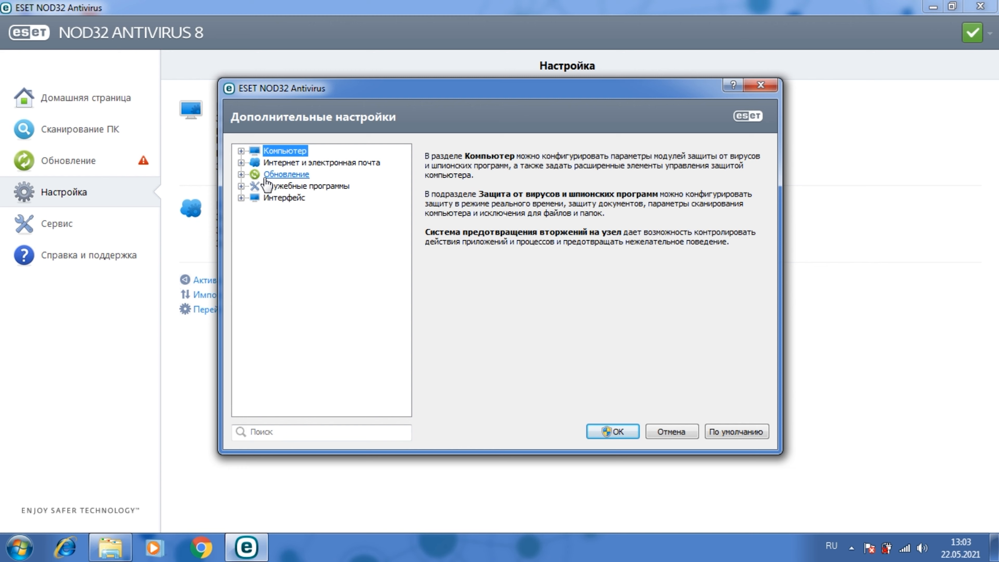
pyautogui.click(240, 174)
pyautogui.click(284, 188)
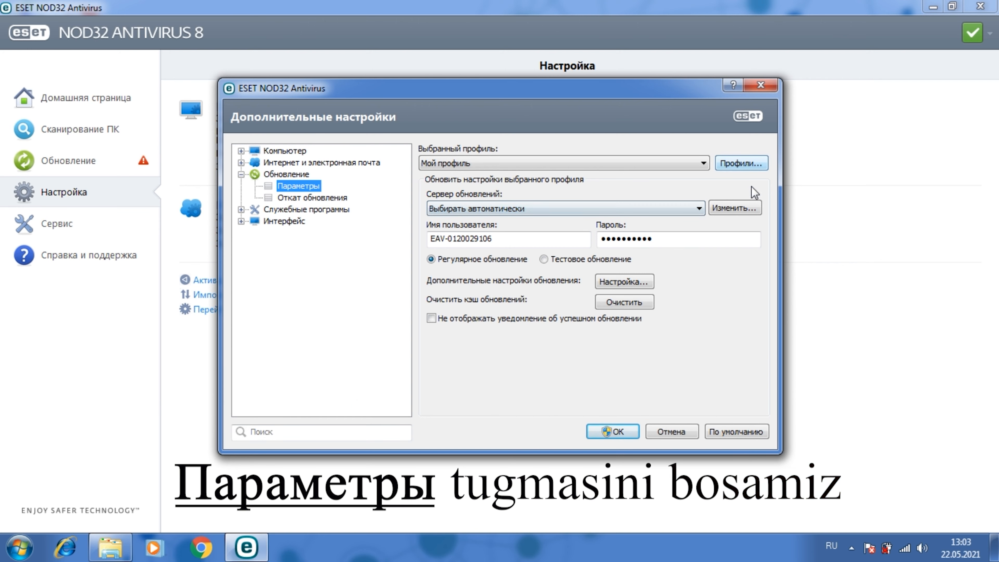
# Copy the location D:\ from the esetbaza 22.05.2021 folder's properties and paste it as a new update server address
pyautogui.moveTo(103, 555)
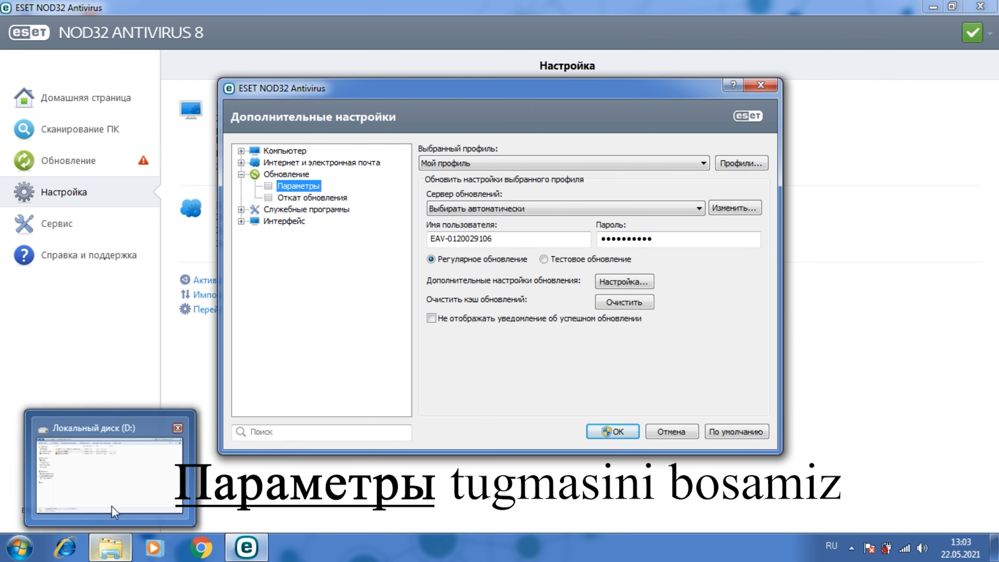
pyautogui.click(139, 473)
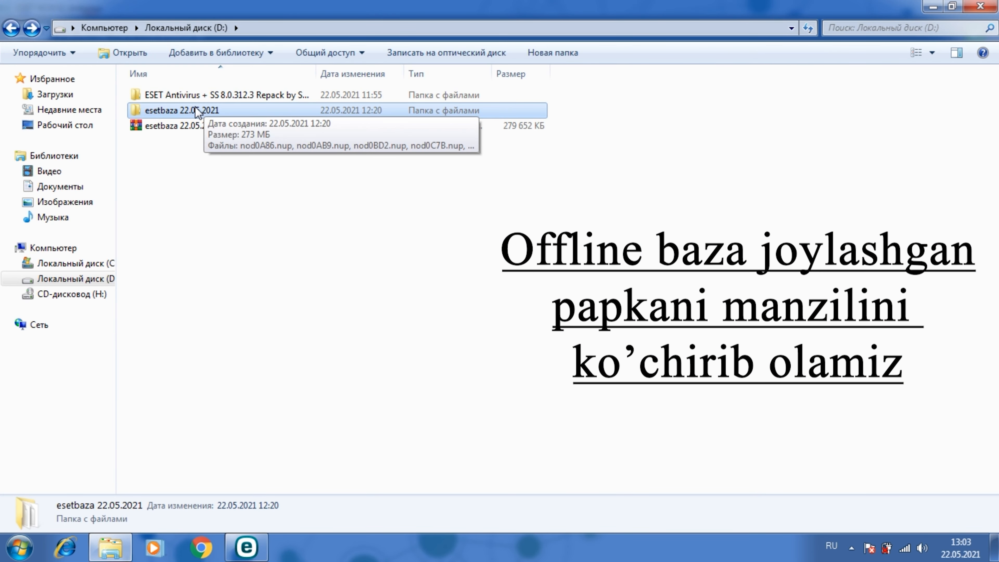
pyautogui.rightClick(185, 105)
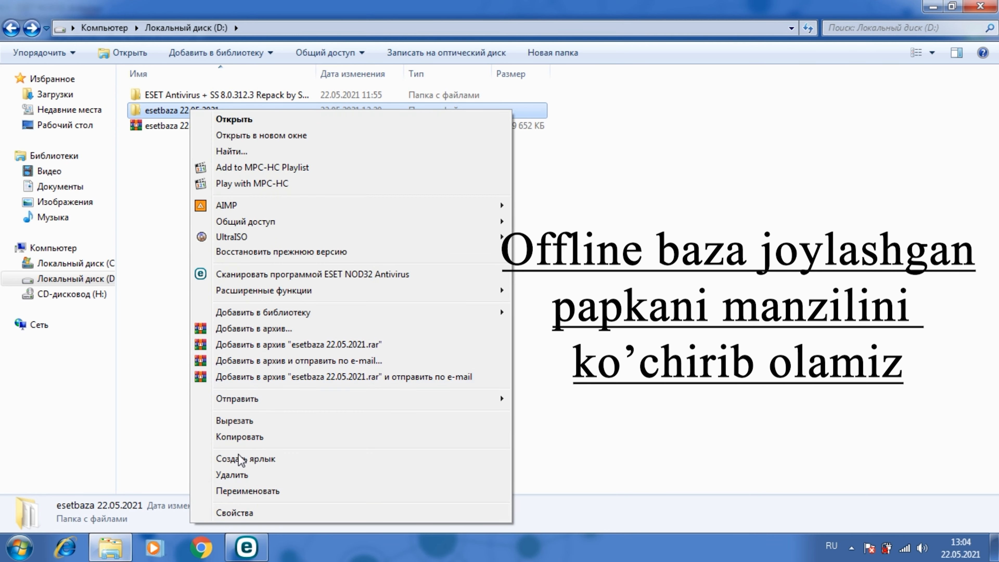
pyautogui.click(248, 511)
pyautogui.moveTo(302, 237); pyautogui.dragTo(274, 238)
pyautogui.hotkey('ctrl', 'c')
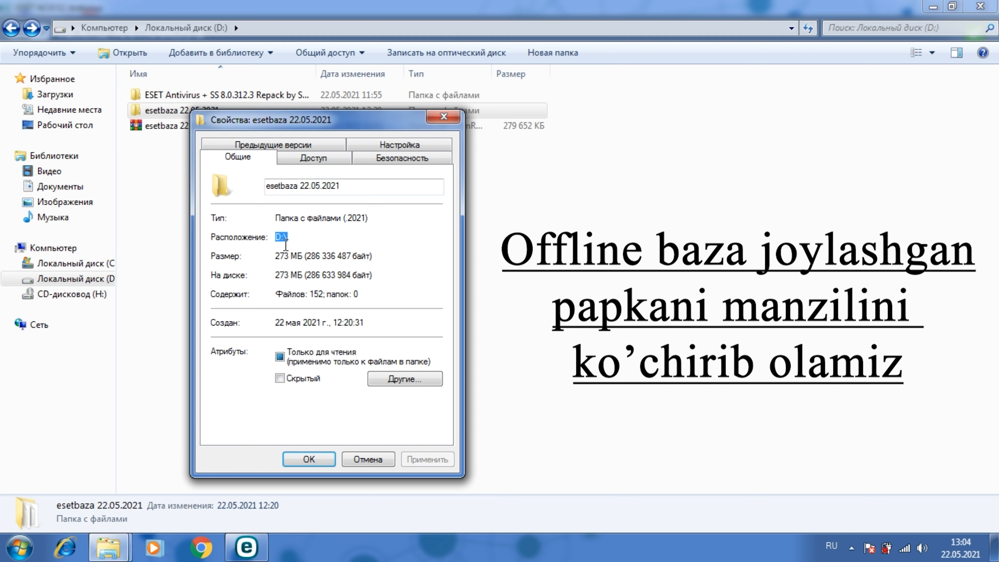
pyautogui.click(252, 555)
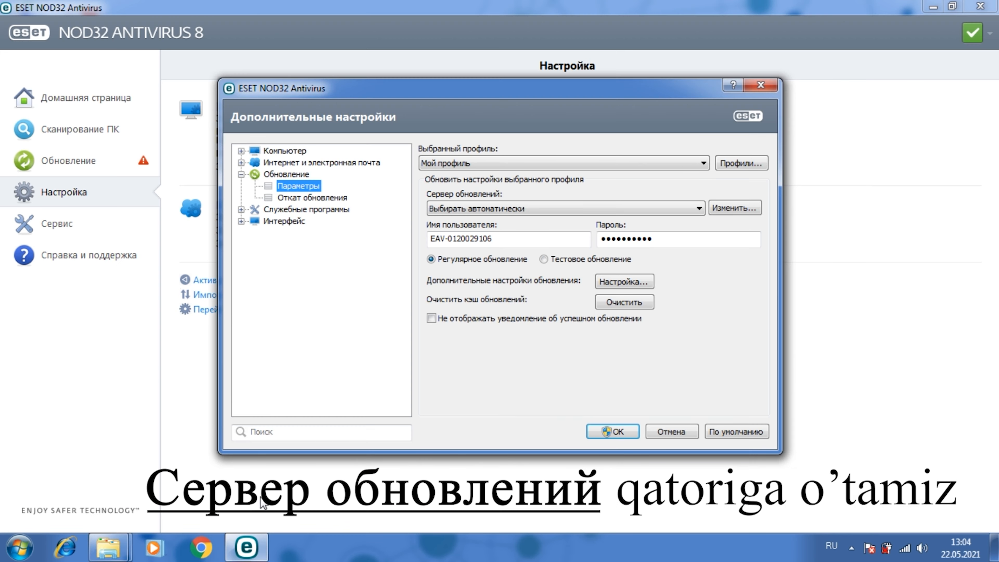
pyautogui.click(726, 208)
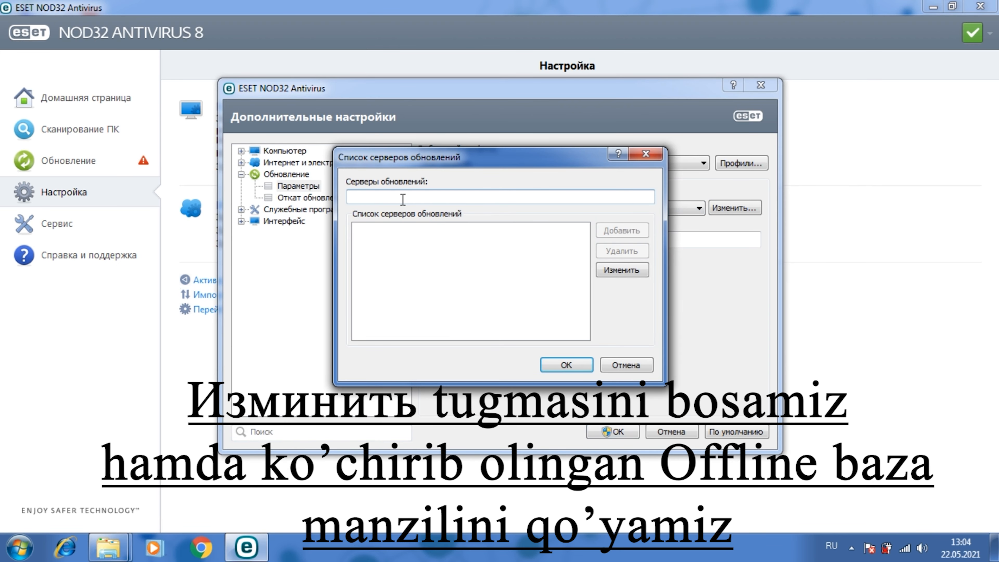
pyautogui.hotkey('ctrl', 'v')
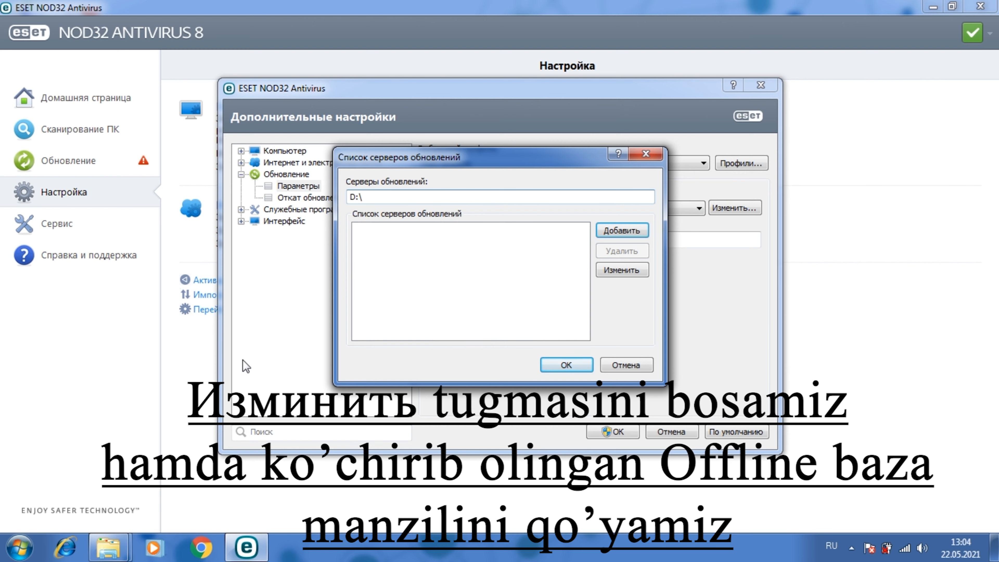
# Copy the folder name esetbaza 22.05.2021 from its properties and append it to the D:\ update server address
pyautogui.moveTo(109, 547)
pyautogui.click(253, 488)
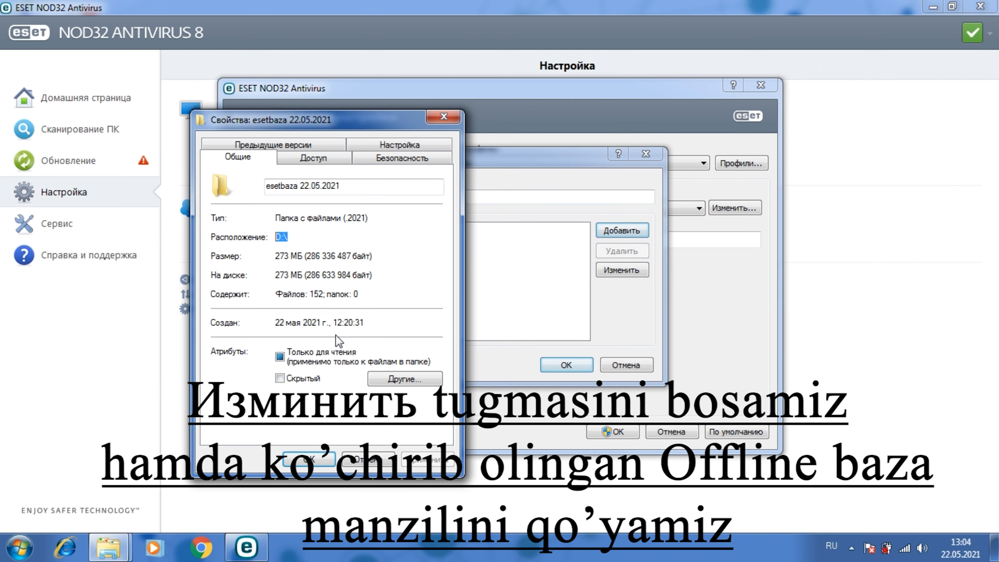
pyautogui.moveTo(341, 186); pyautogui.dragTo(270, 191)
pyautogui.hotkey('ctrl', 'c')
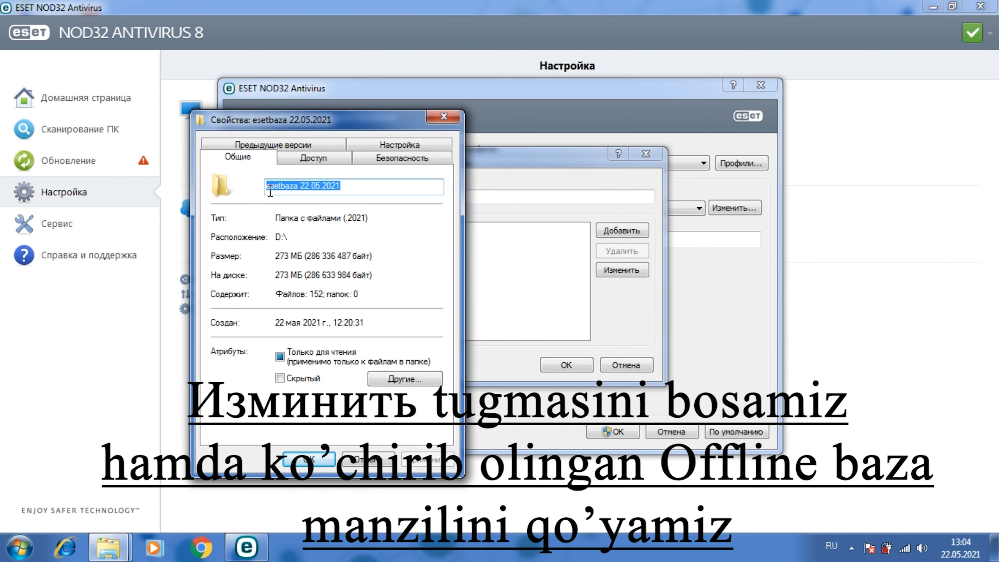
pyautogui.click(317, 463)
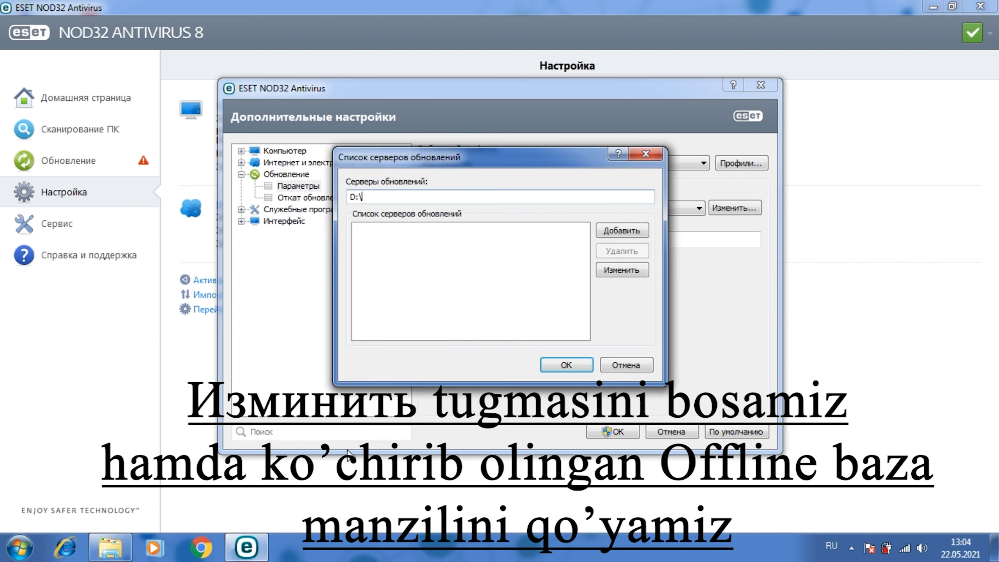
pyautogui.hotkey('ctrl', 'v')
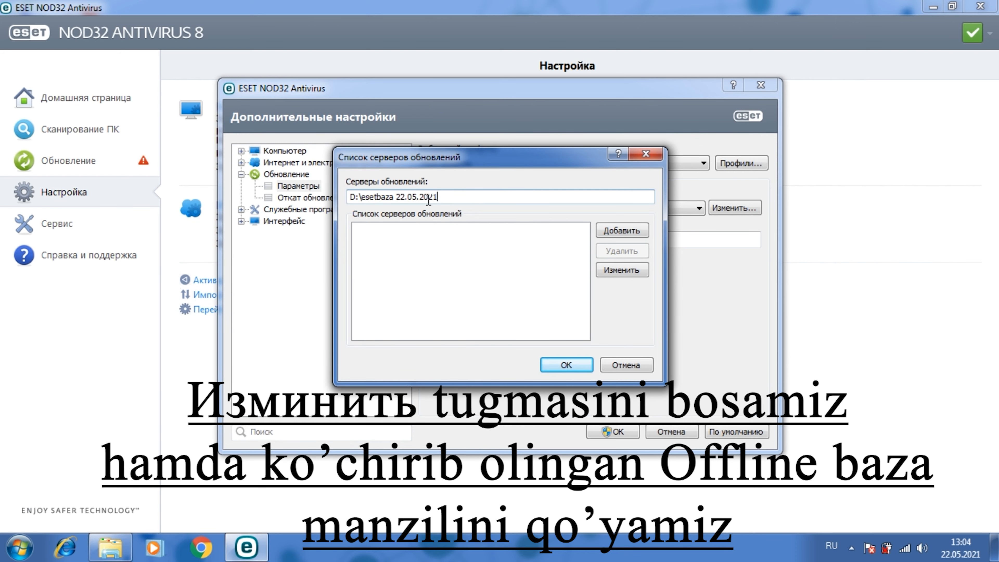
# Add D:\esetbaza 22.05.2021 to the update server list, select it, and save the advanced settings
pyautogui.click(604, 232)
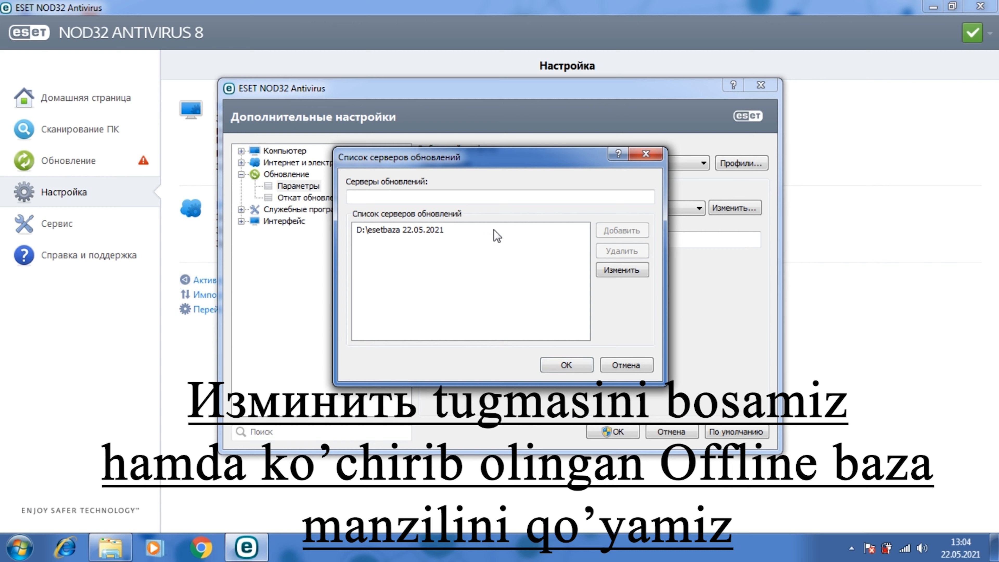
pyautogui.click(409, 229)
pyautogui.click(545, 364)
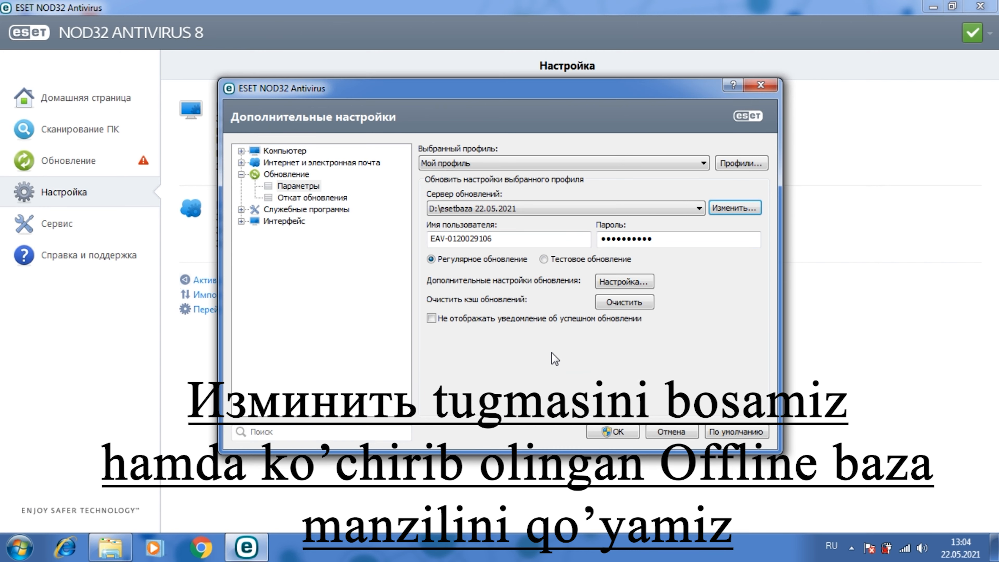
pyautogui.click(612, 432)
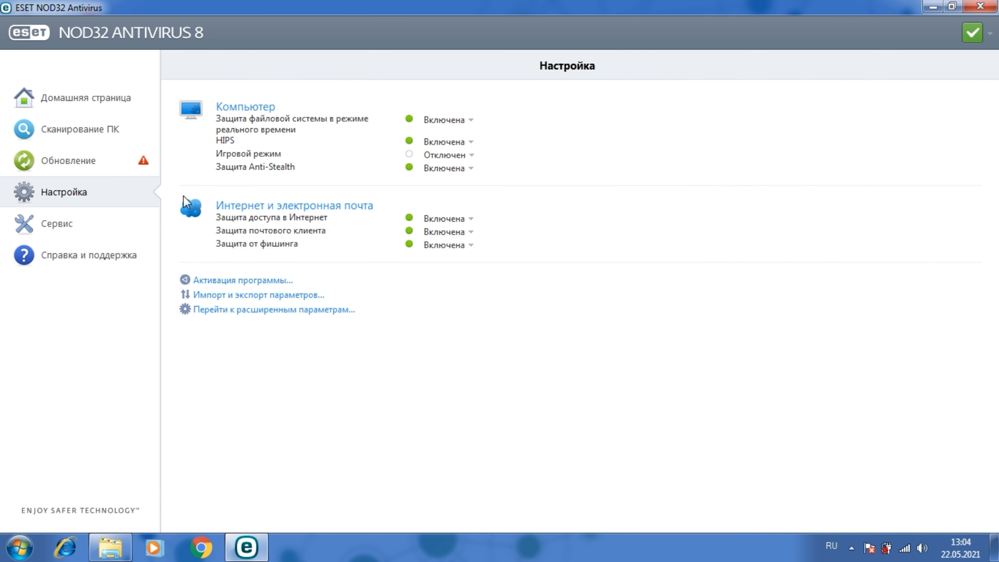
# Dismiss the previous update error and start updating the virus signature database
pyautogui.click(101, 162)
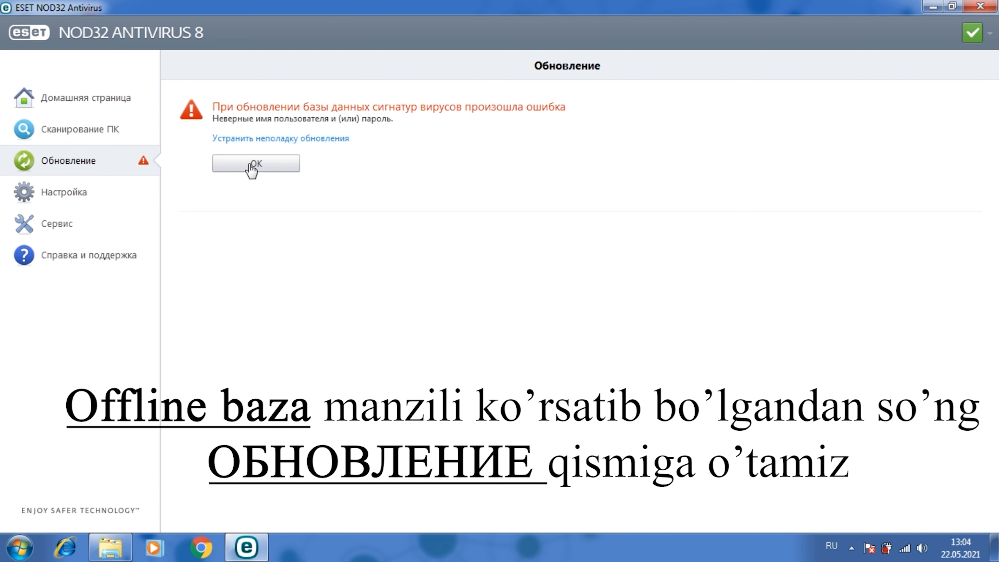
pyautogui.click(252, 169)
pyautogui.click(253, 176)
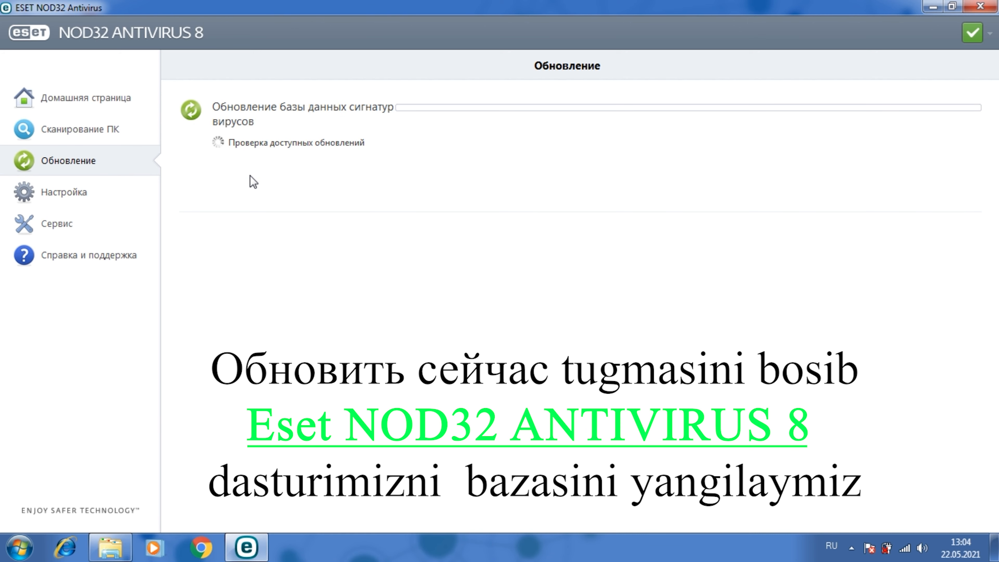